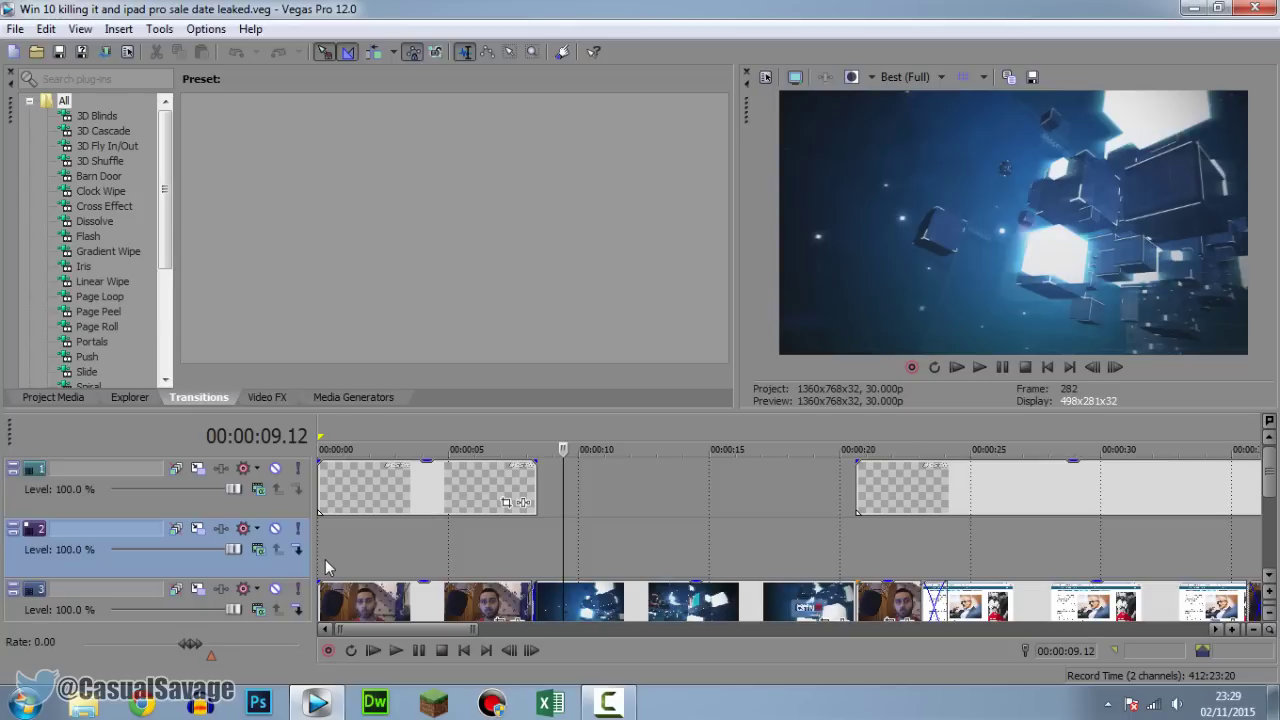
# Play the project briefly from the start, pause, and bring track 3 into view
pyautogui.click(1025, 367)
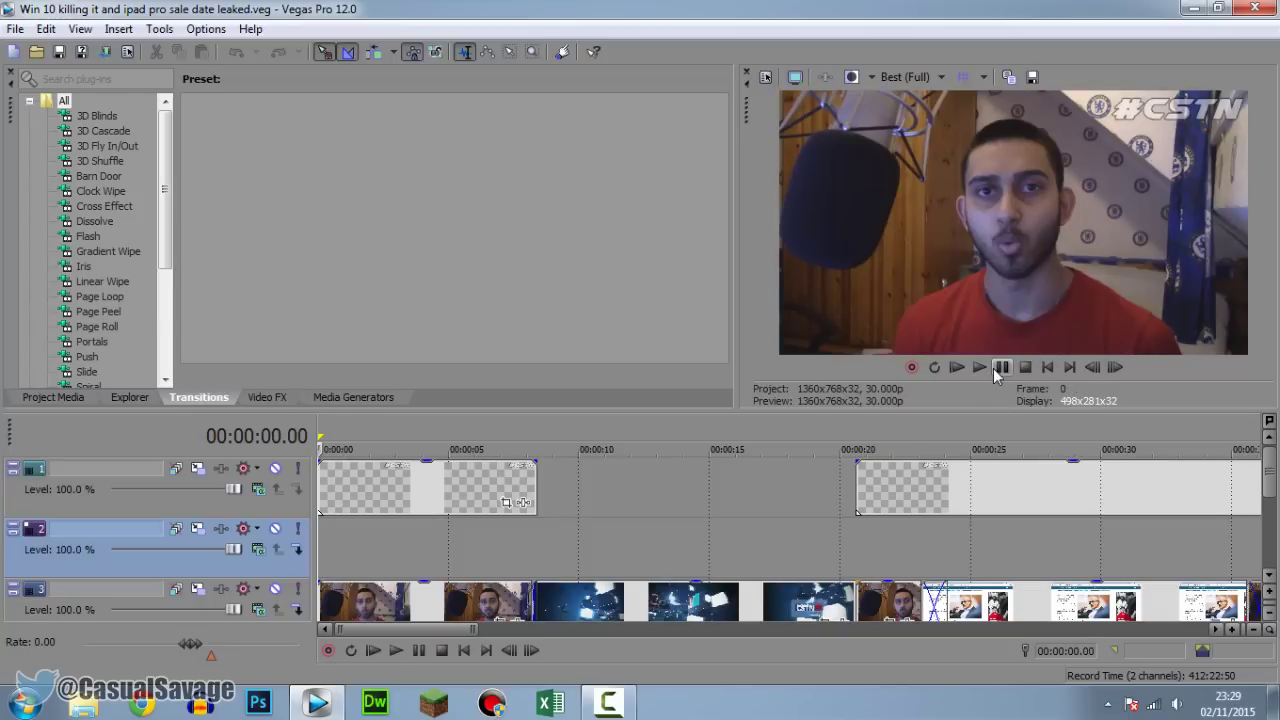
pyautogui.click(990, 368)
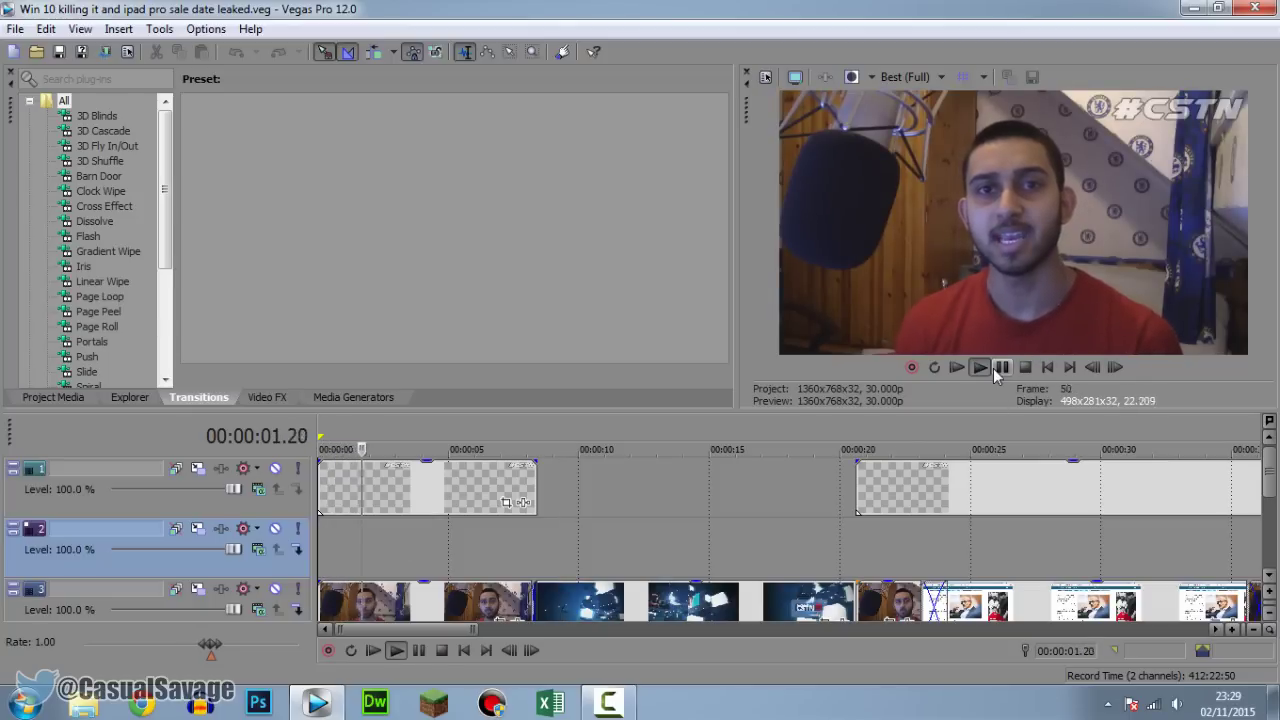
pyautogui.click(994, 368)
pyautogui.click(1268, 578)
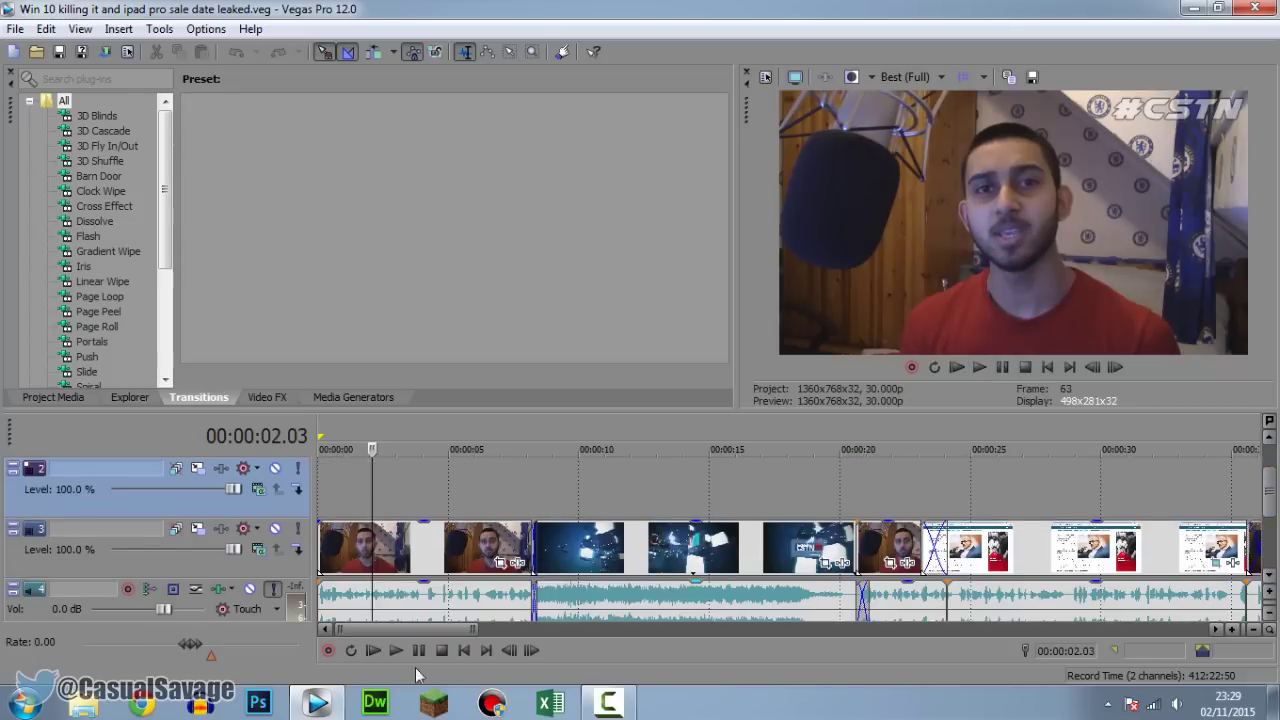
# Fade the first track 3 clip in from black over about three seconds
pyautogui.click(322, 548)
pyautogui.scroll(3, 322, 548)
pyautogui.scroll(2, 322, 548)
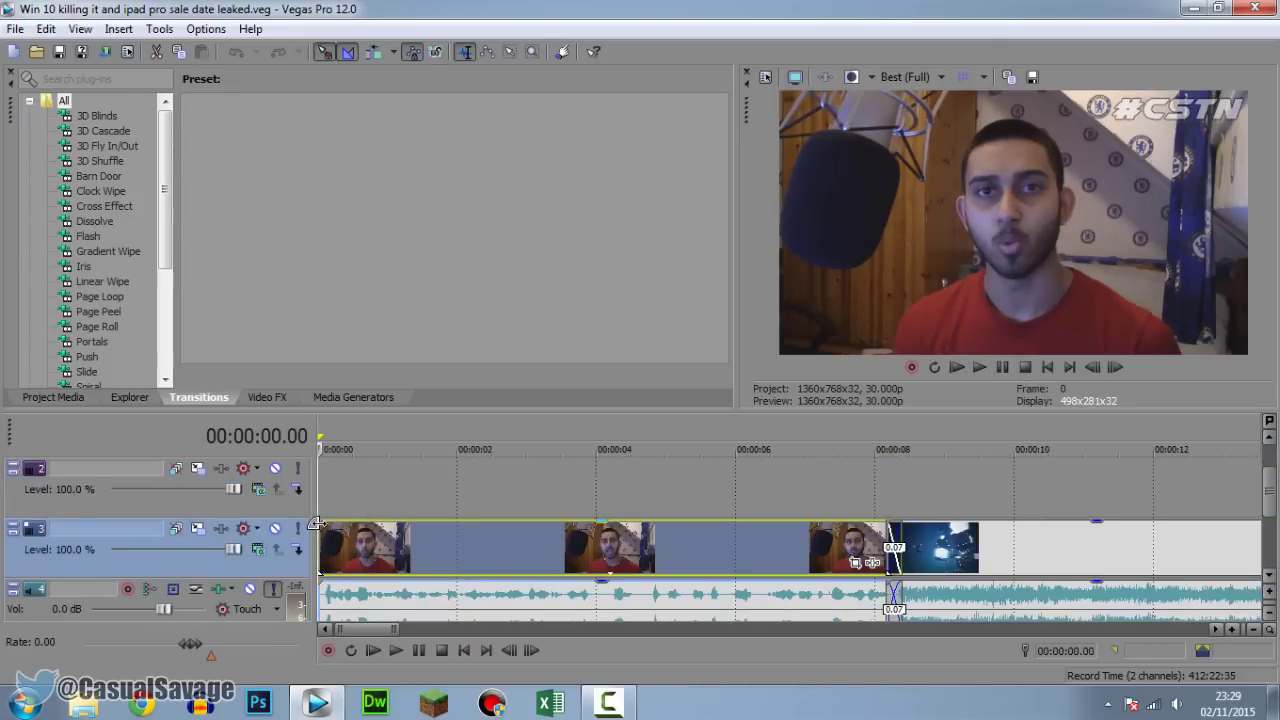
pyautogui.moveTo(316, 522); pyautogui.dragTo(415, 527)
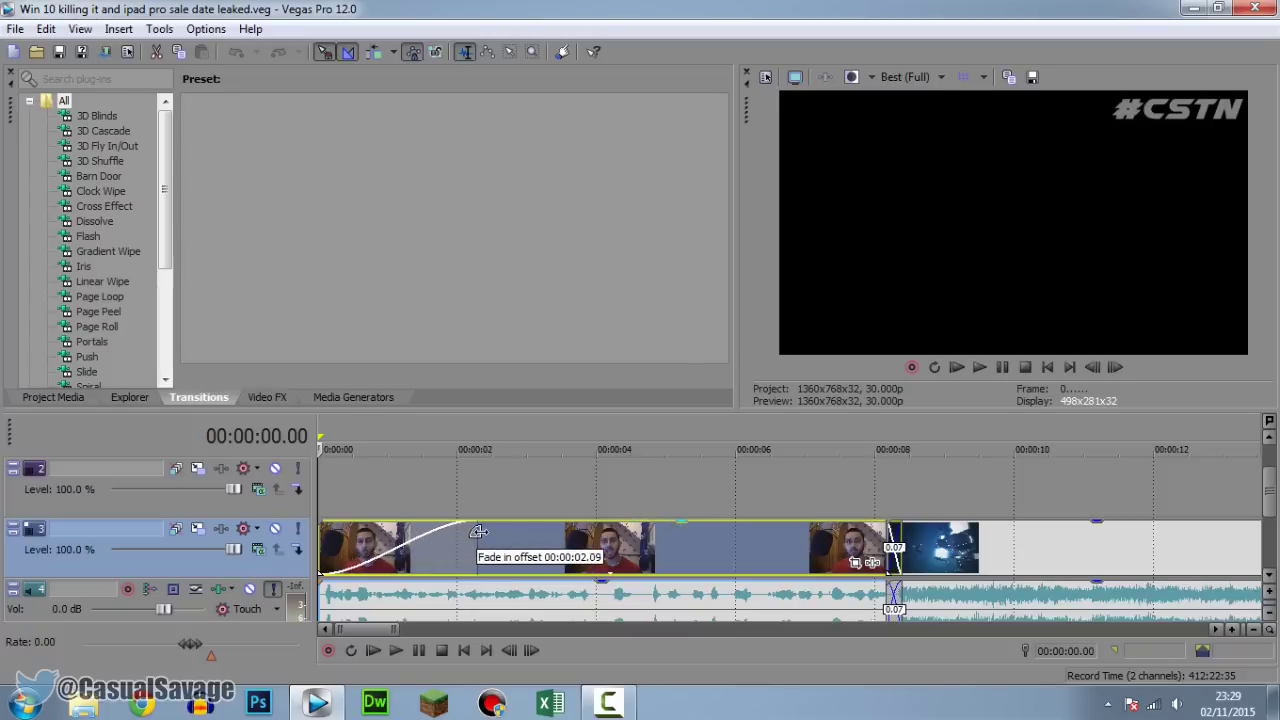
pyautogui.moveTo(415, 527); pyautogui.dragTo(538, 531)
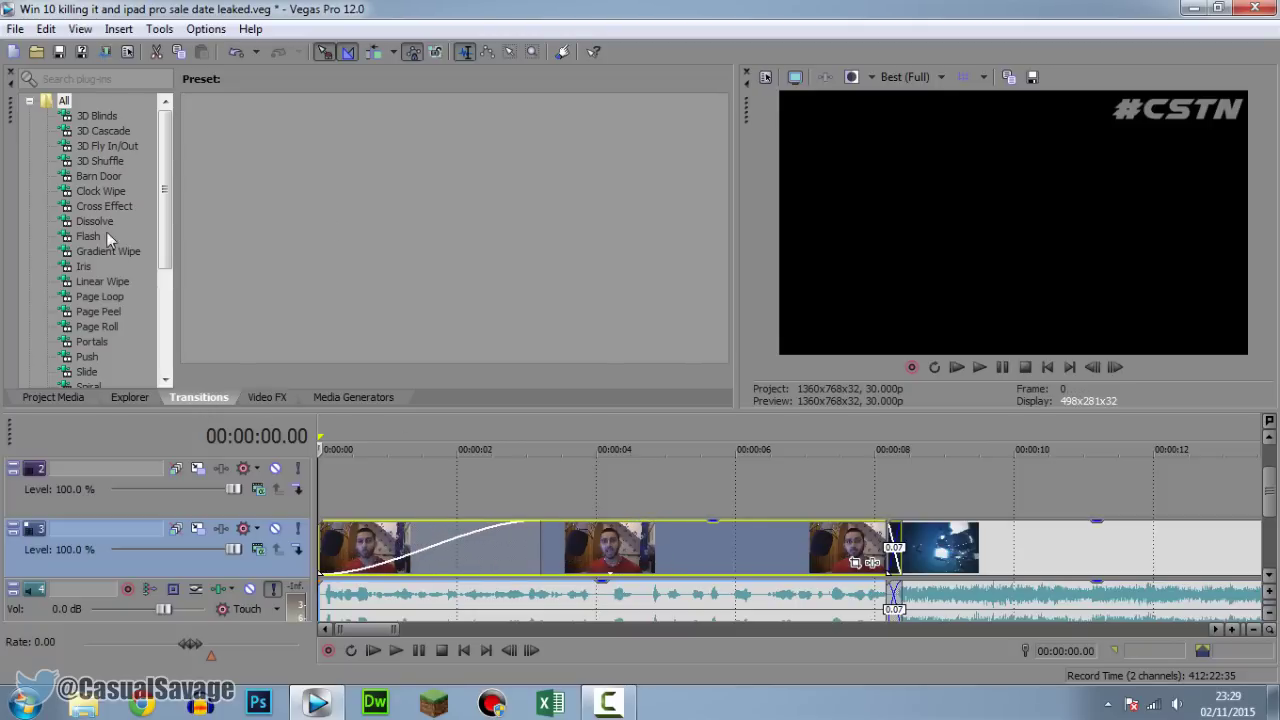
# Restore the default window layout and show the Cross Effect transition presets
pyautogui.click(82, 29)
pyautogui.moveTo(165, 82)
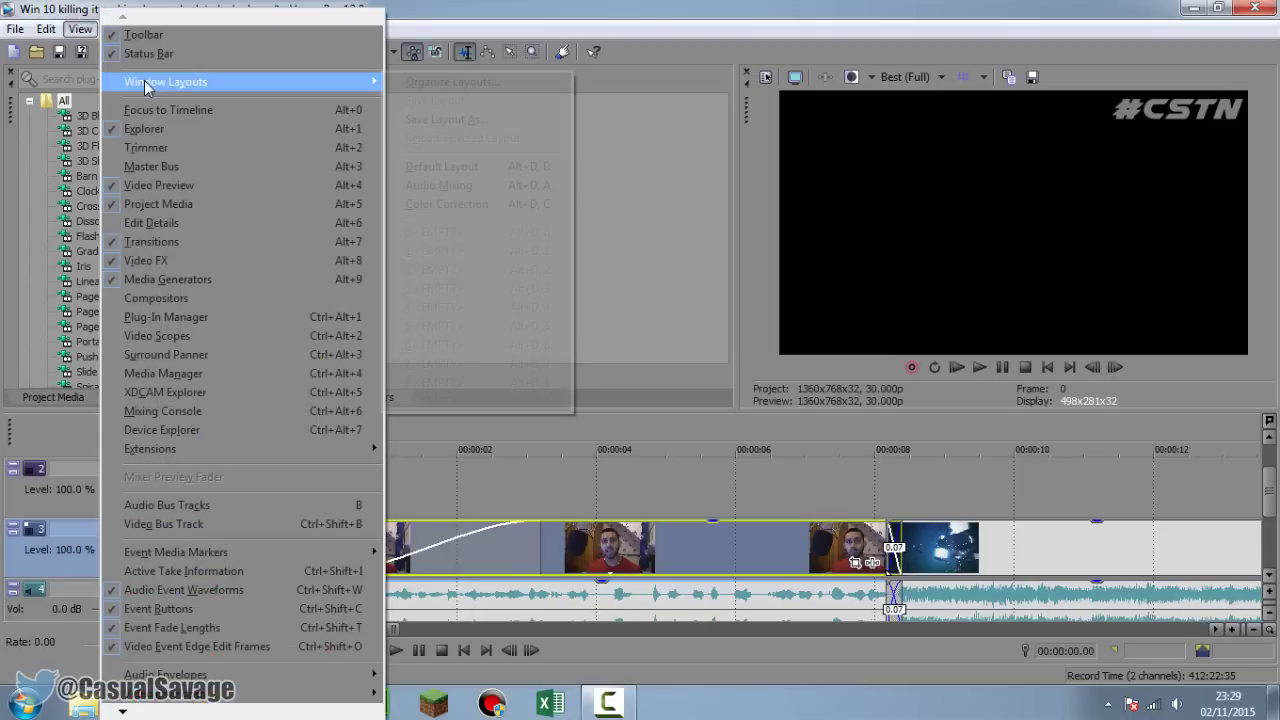
pyautogui.click(474, 168)
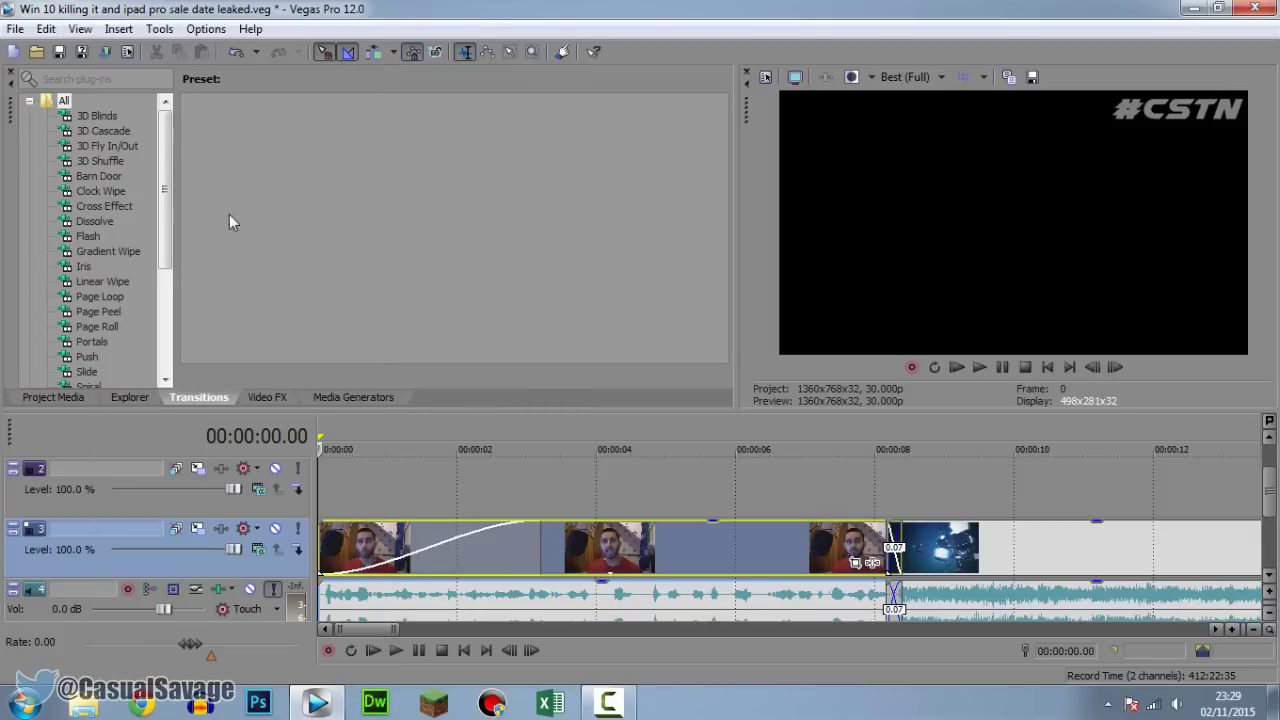
pyautogui.click(112, 205)
# Apply Cross Blur A/B to the opening fade-in and reveal its blur settings
pyautogui.scroll(-2, 244, 235)
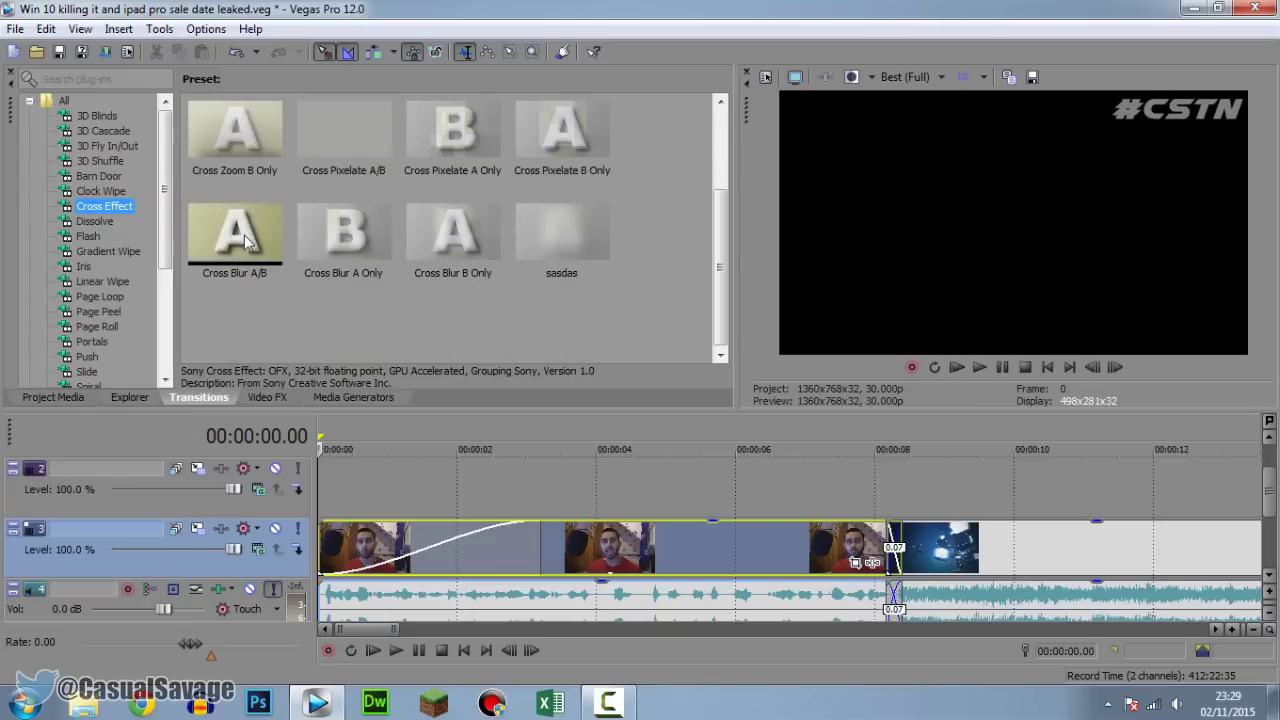
pyautogui.moveTo(243, 234)
pyautogui.mouseDown()
pyautogui.moveTo(363, 460)
pyautogui.moveTo(352, 545)
pyautogui.moveTo(380, 557)
pyautogui.mouseUp()
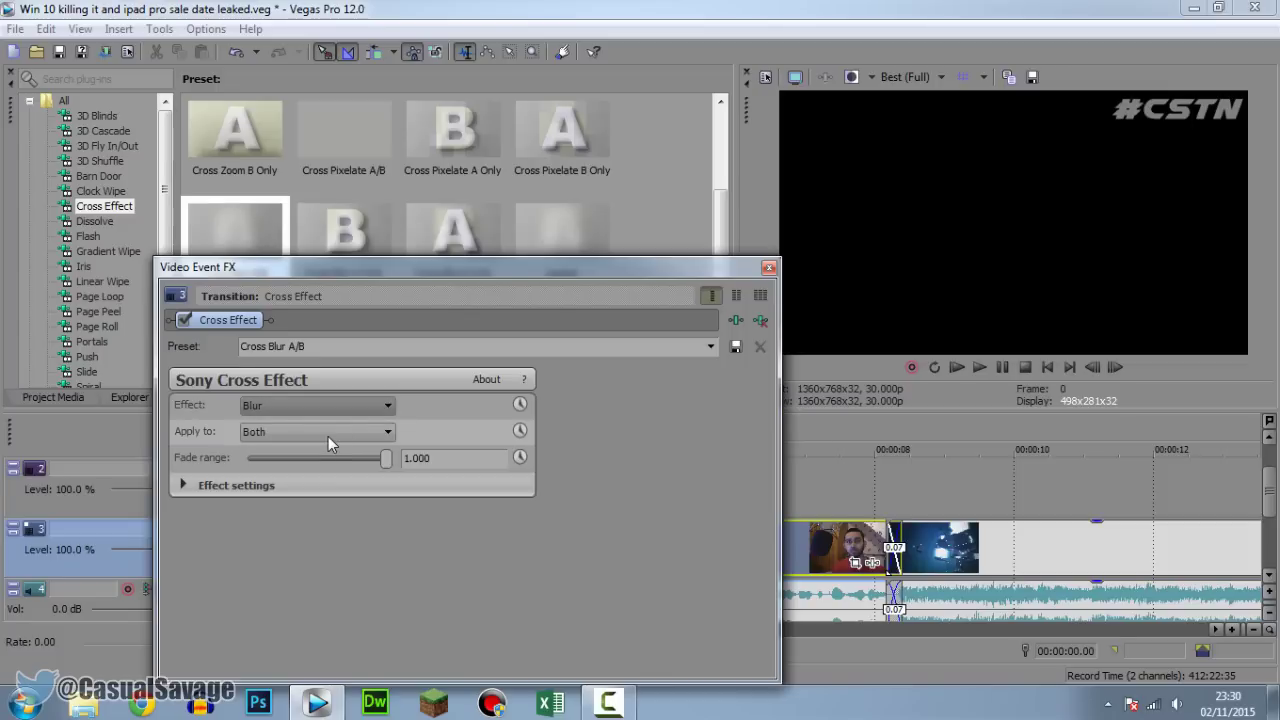
pyautogui.click(186, 486)
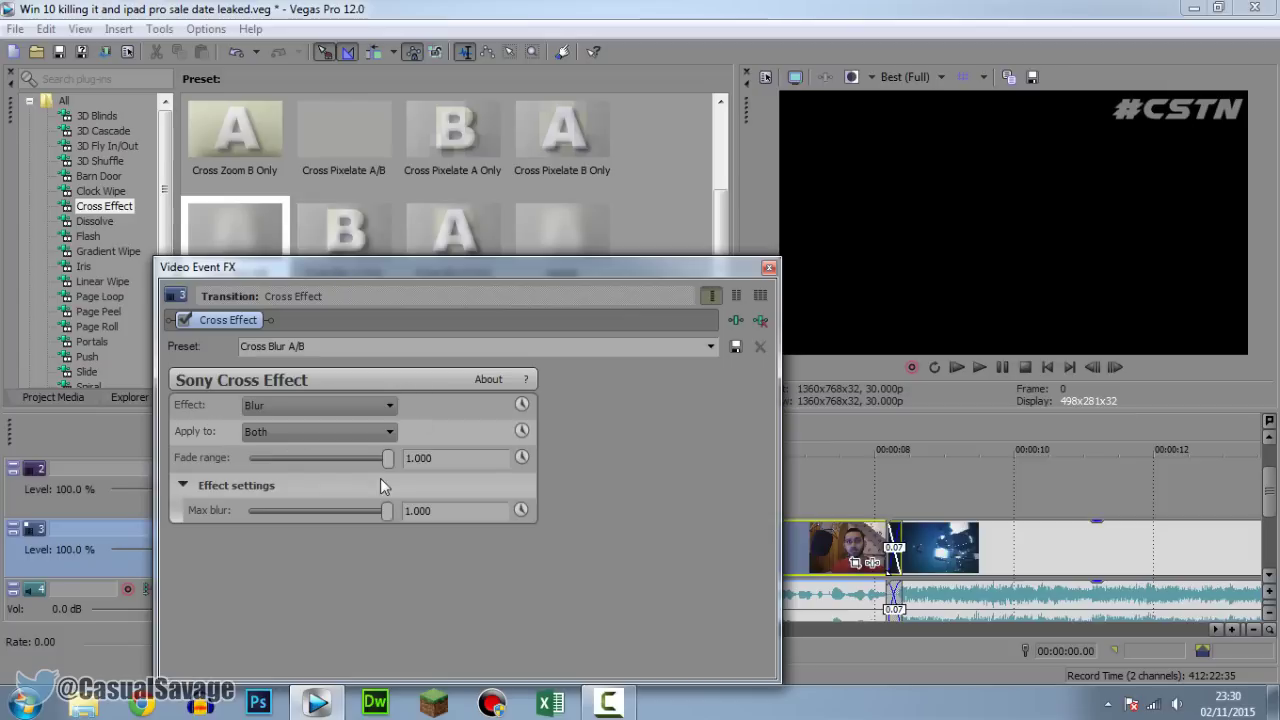
# Save the Cross Effect settings as preset '56465' and close the transition window
pyautogui.click(354, 349)
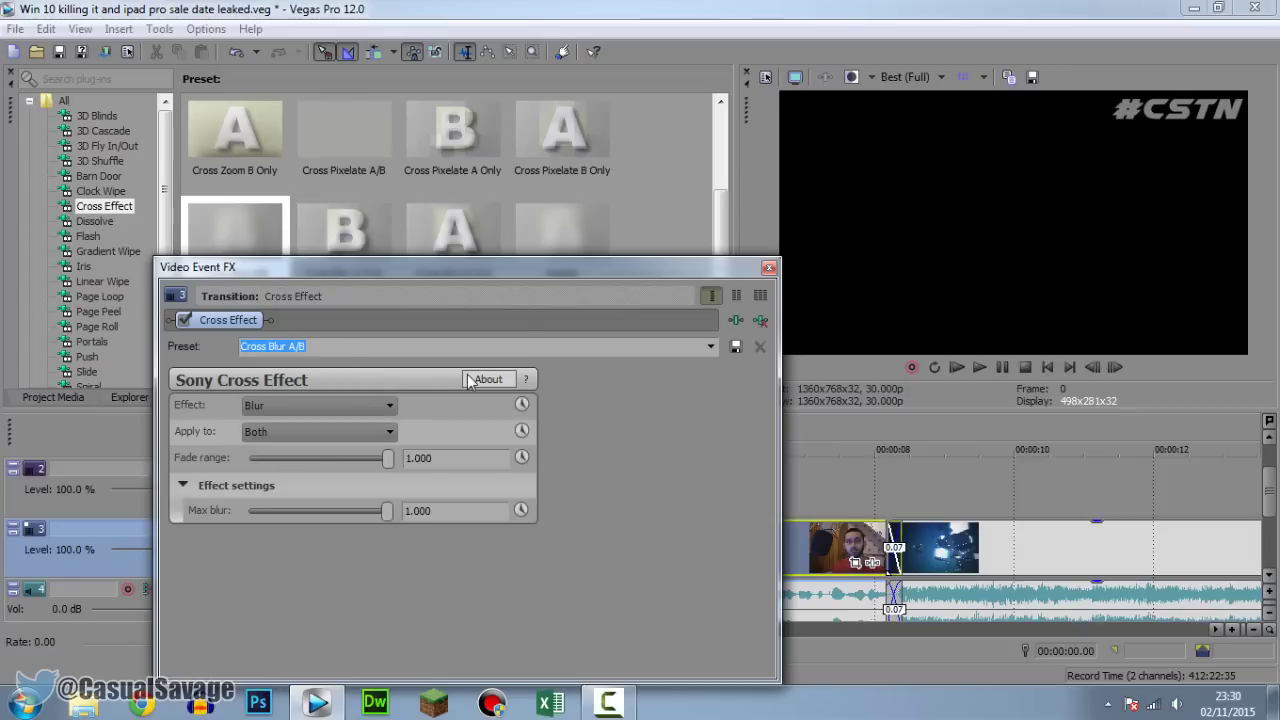
pyautogui.write('56465')
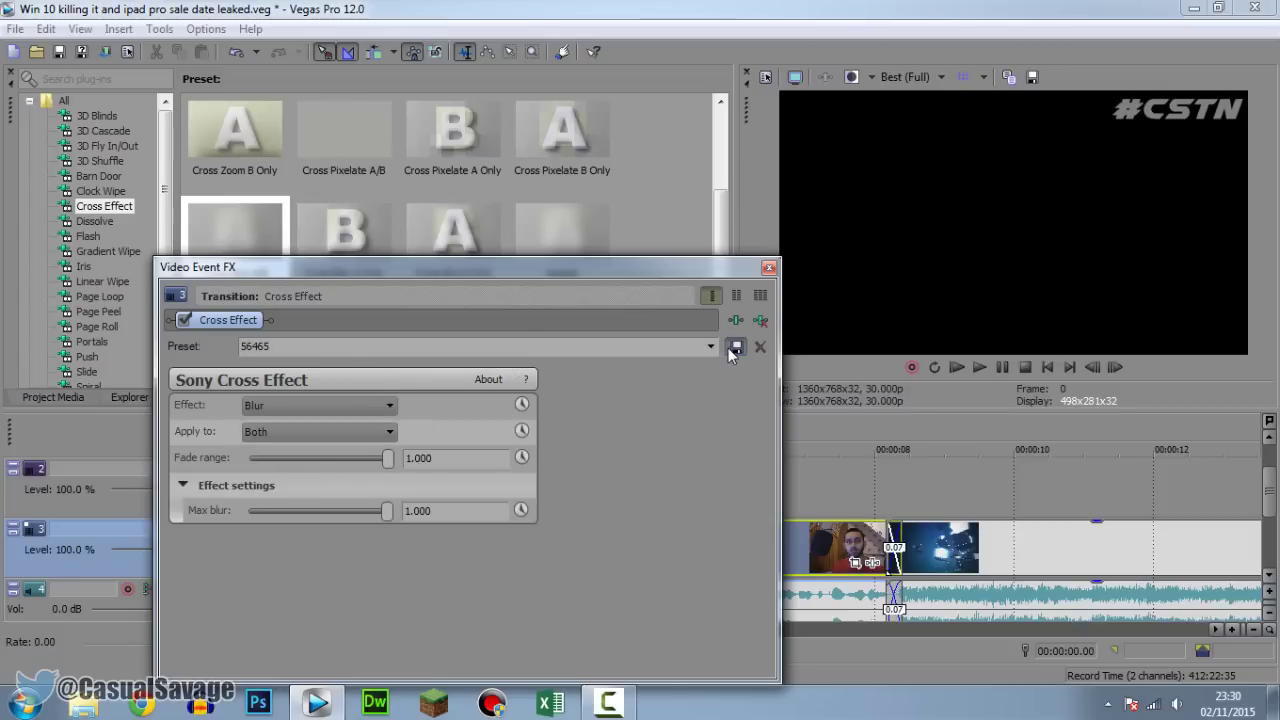
pyautogui.click(736, 346)
pyautogui.click(766, 267)
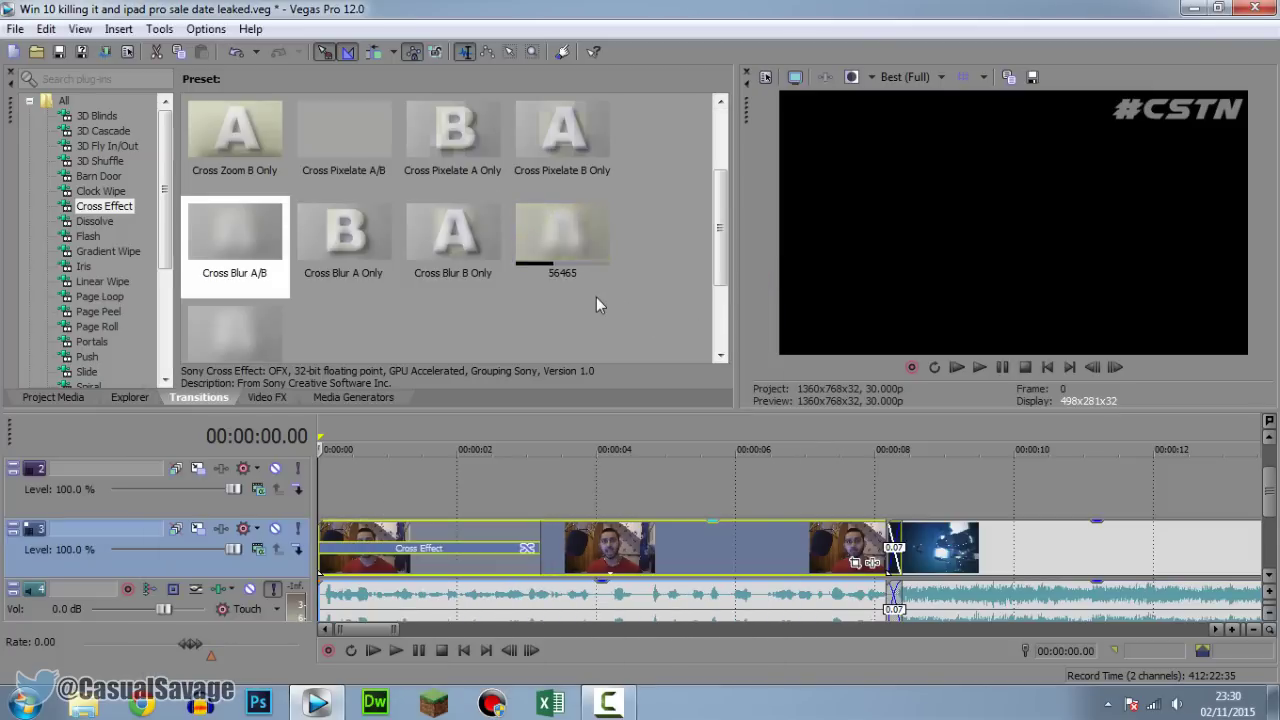
# Preview the blurred opening fade, then move to the crossfade near 8 seconds
pyautogui.moveTo(562, 237)
pyautogui.click(984, 367)
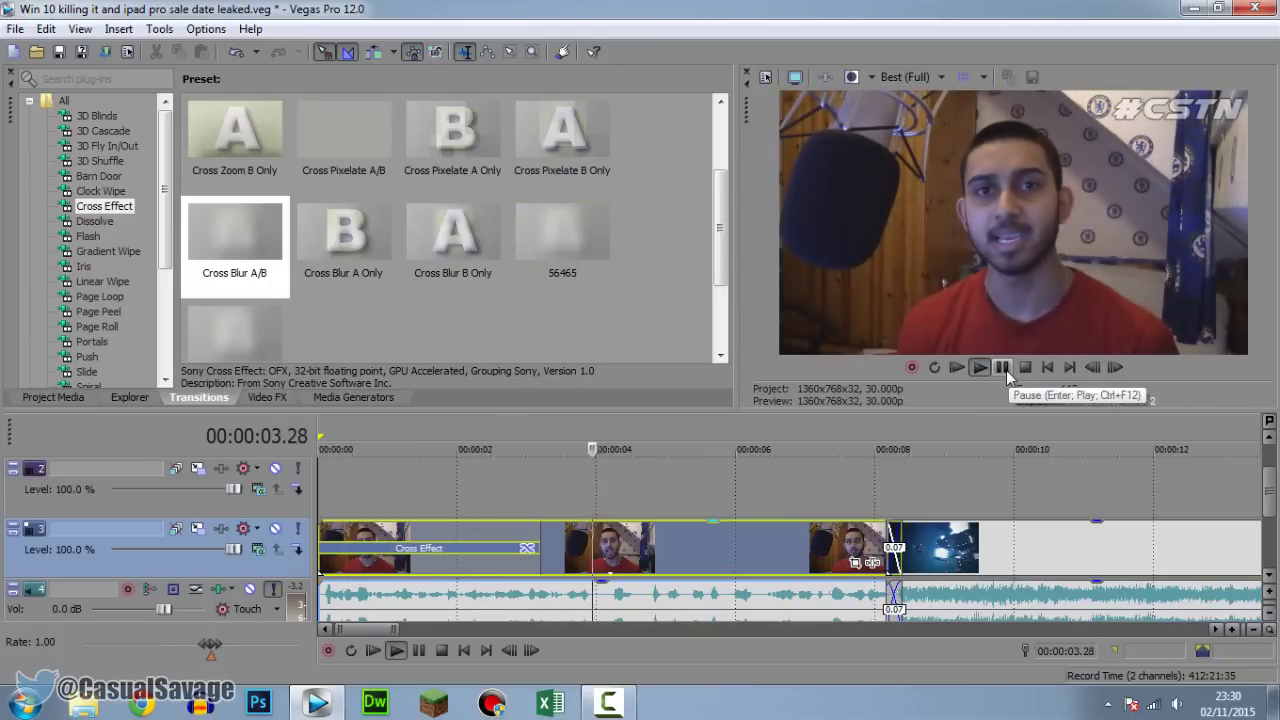
pyautogui.click(1003, 368)
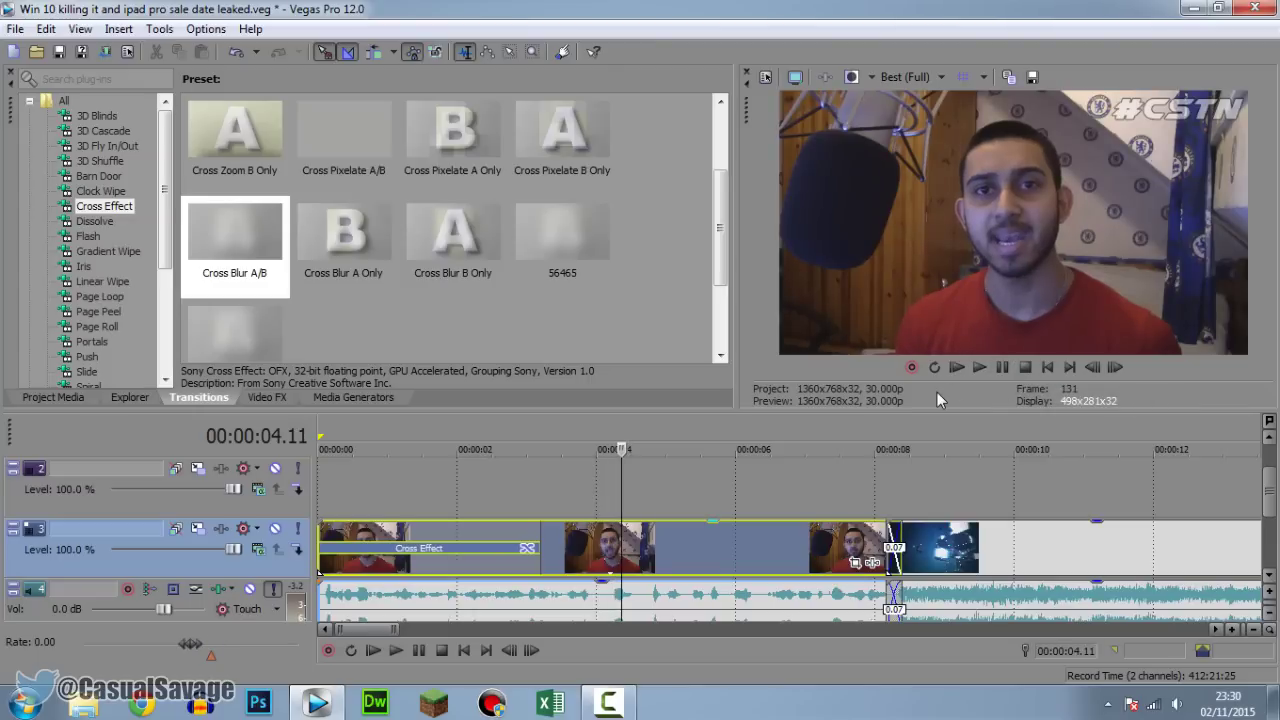
pyautogui.click(898, 566)
pyautogui.scroll(2, 898, 566)
# Overlap the intro clip onto the webcam clip for a 1.00 s crossfade
pyautogui.scroll(-1, 1168, 566)
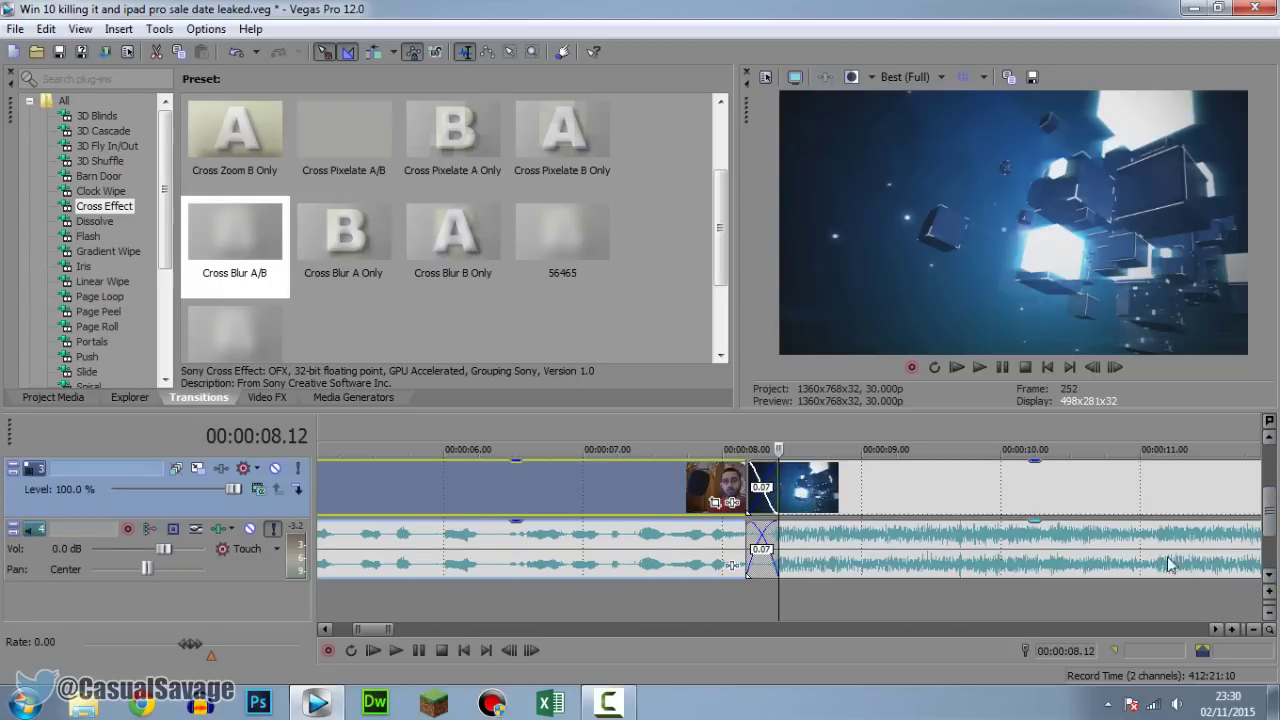
pyautogui.click(970, 503)
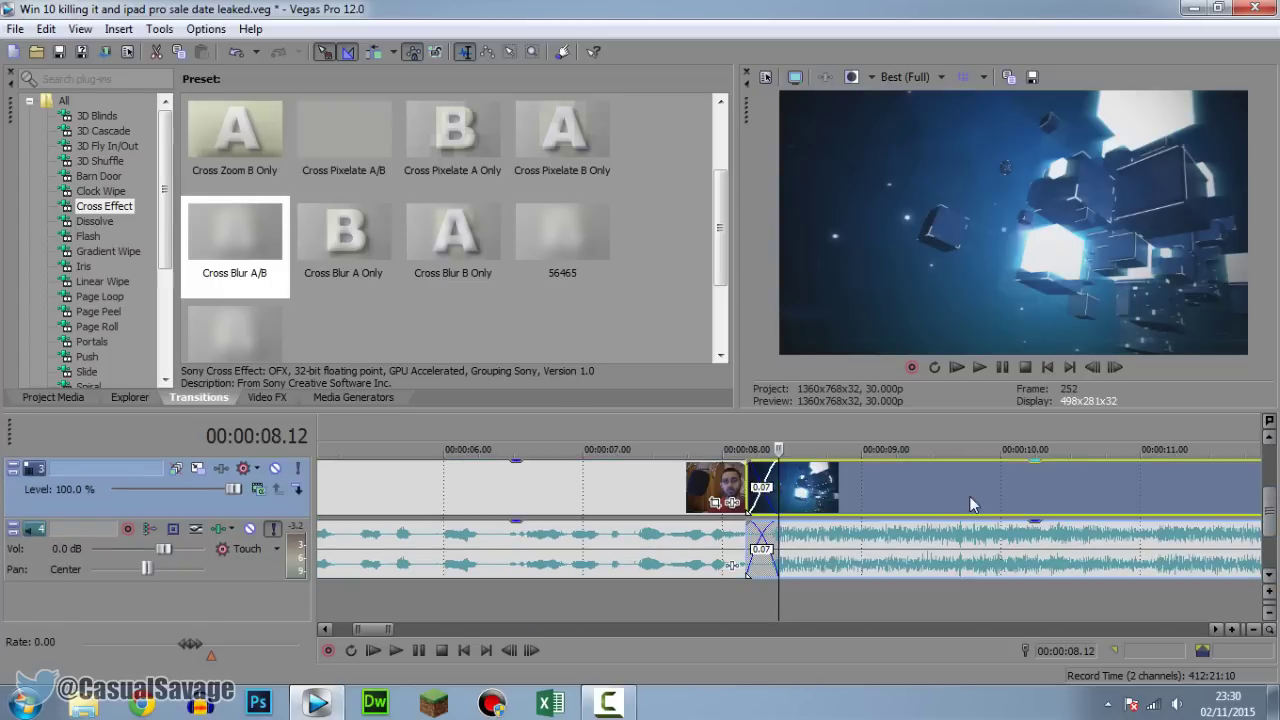
pyautogui.moveTo(970, 503); pyautogui.dragTo(848, 501)
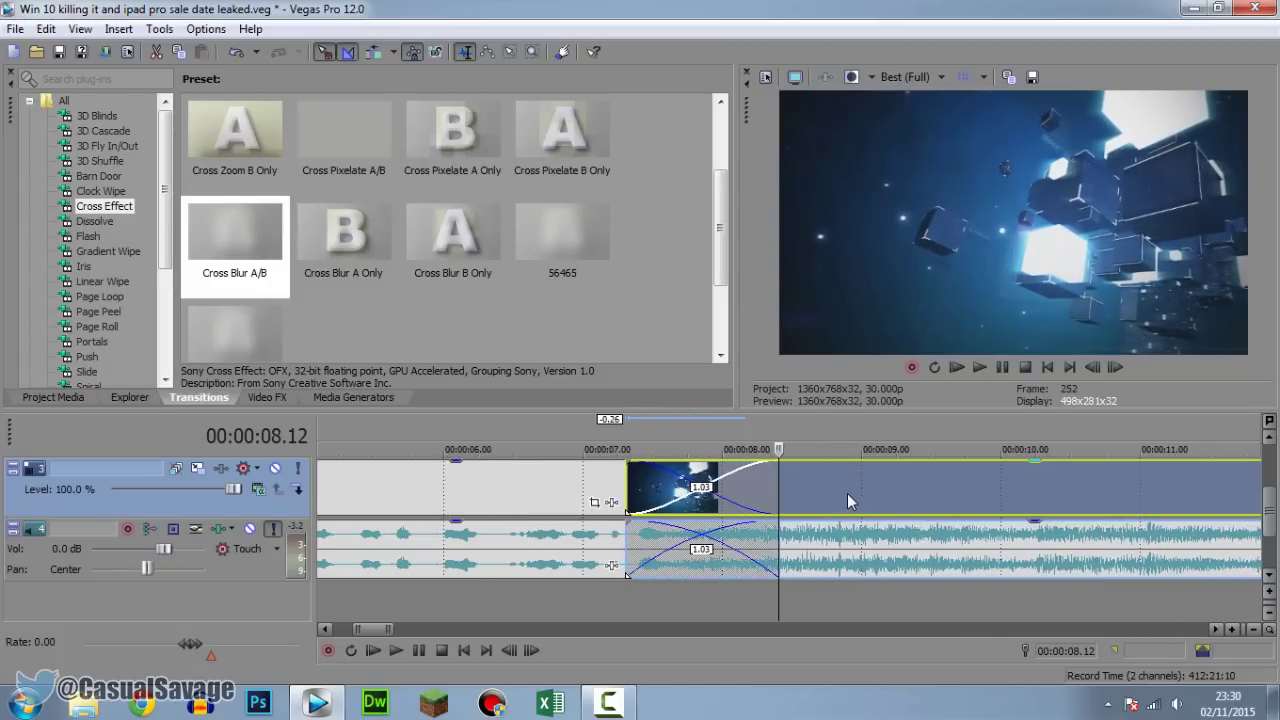
pyautogui.moveTo(848, 501); pyautogui.dragTo(862, 501)
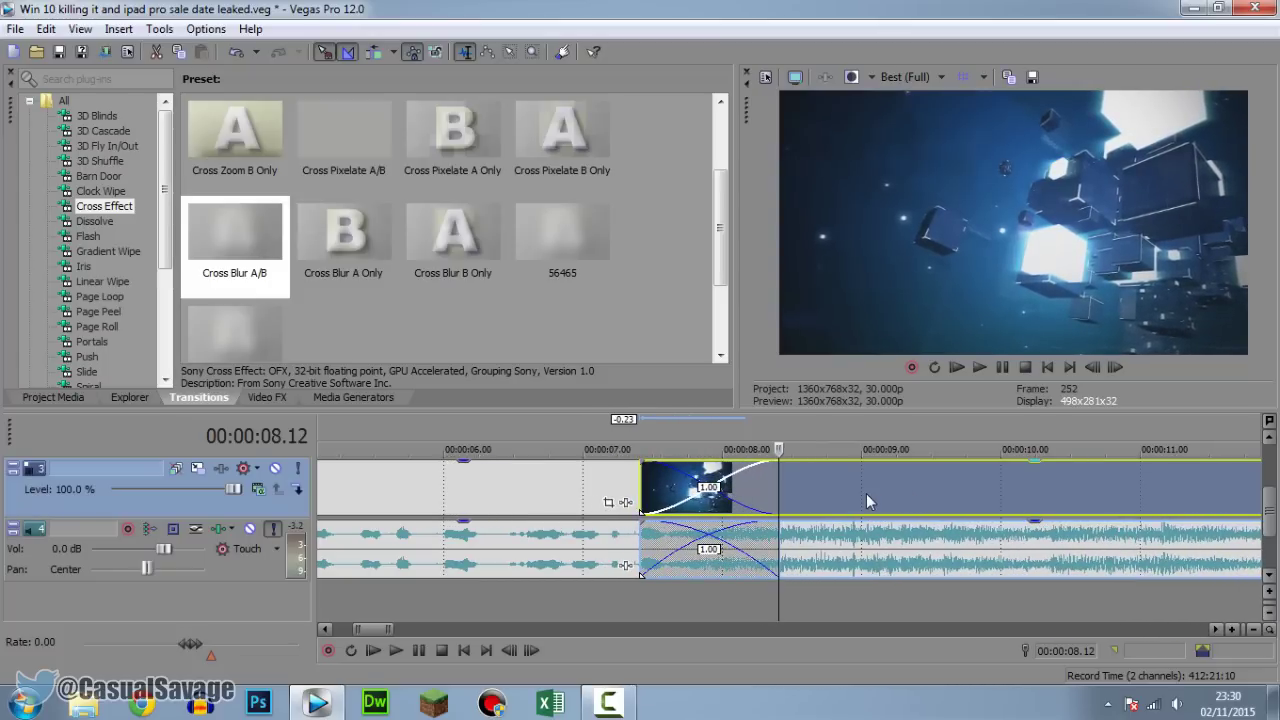
# Apply Cross Blur A/B to the intro crossfade and play it back
pyautogui.click(508, 488)
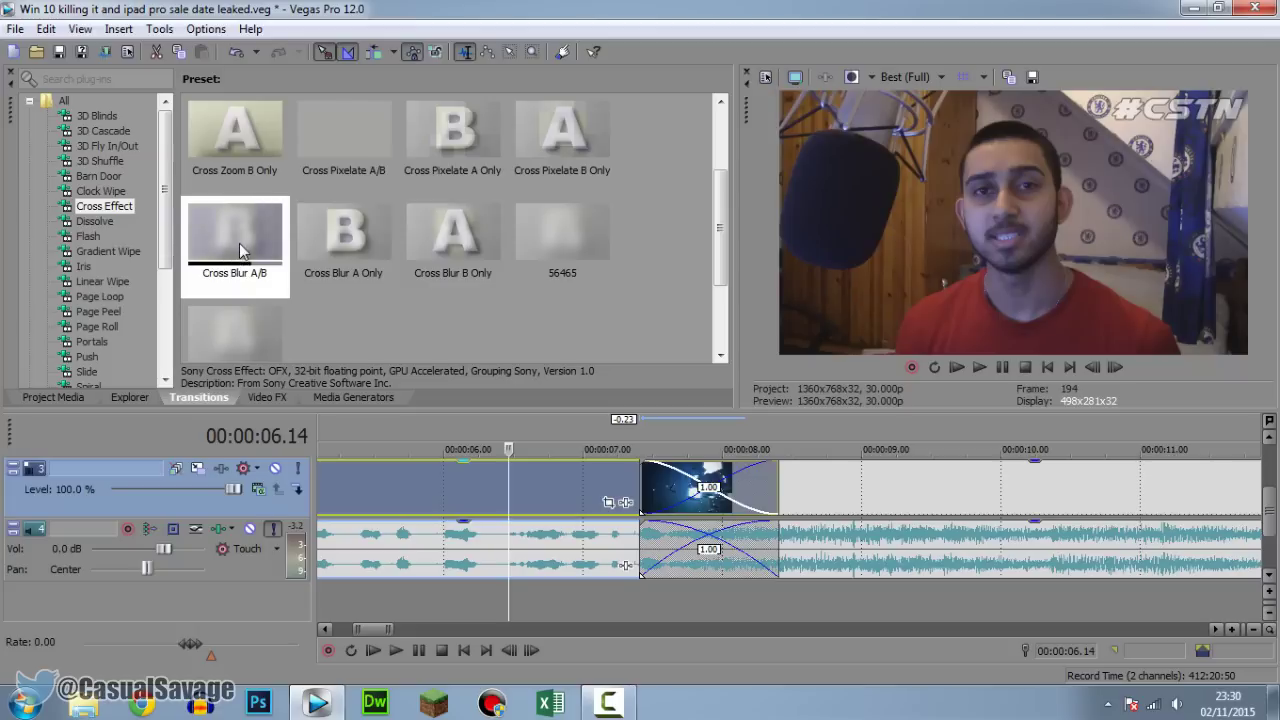
pyautogui.moveTo(239, 243); pyautogui.dragTo(738, 498)
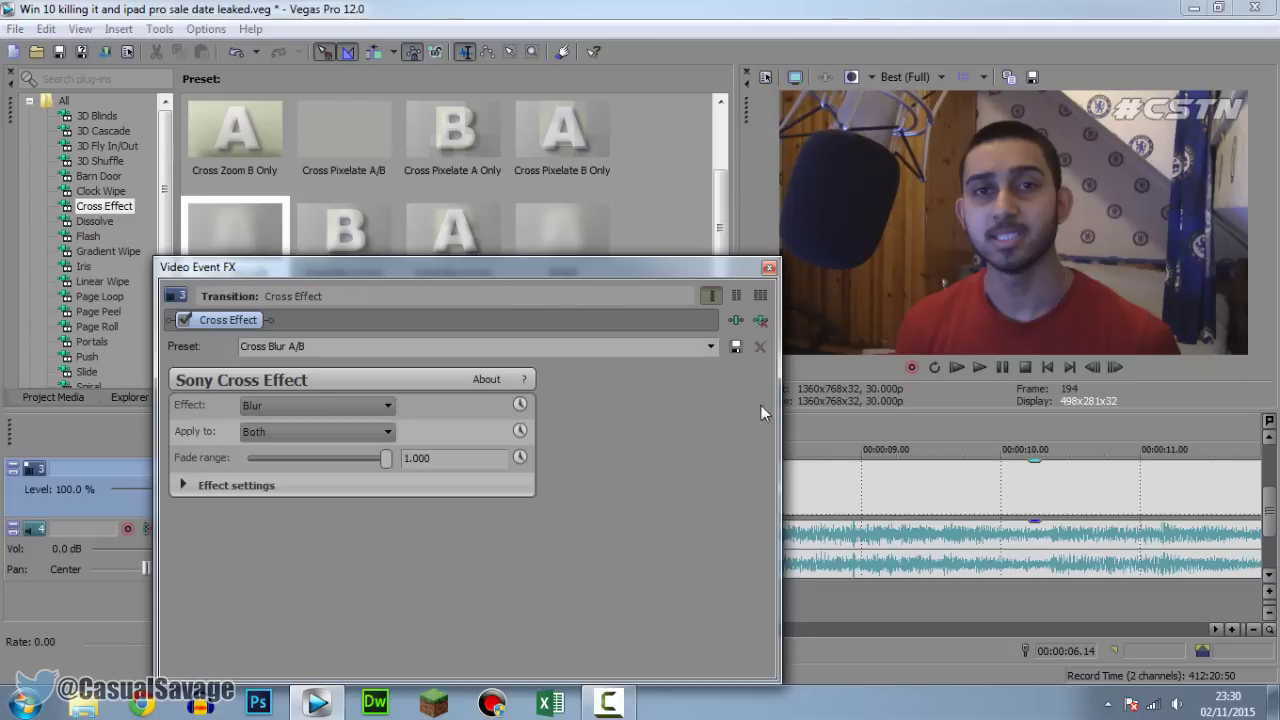
pyautogui.click(768, 267)
pyautogui.click(1001, 365)
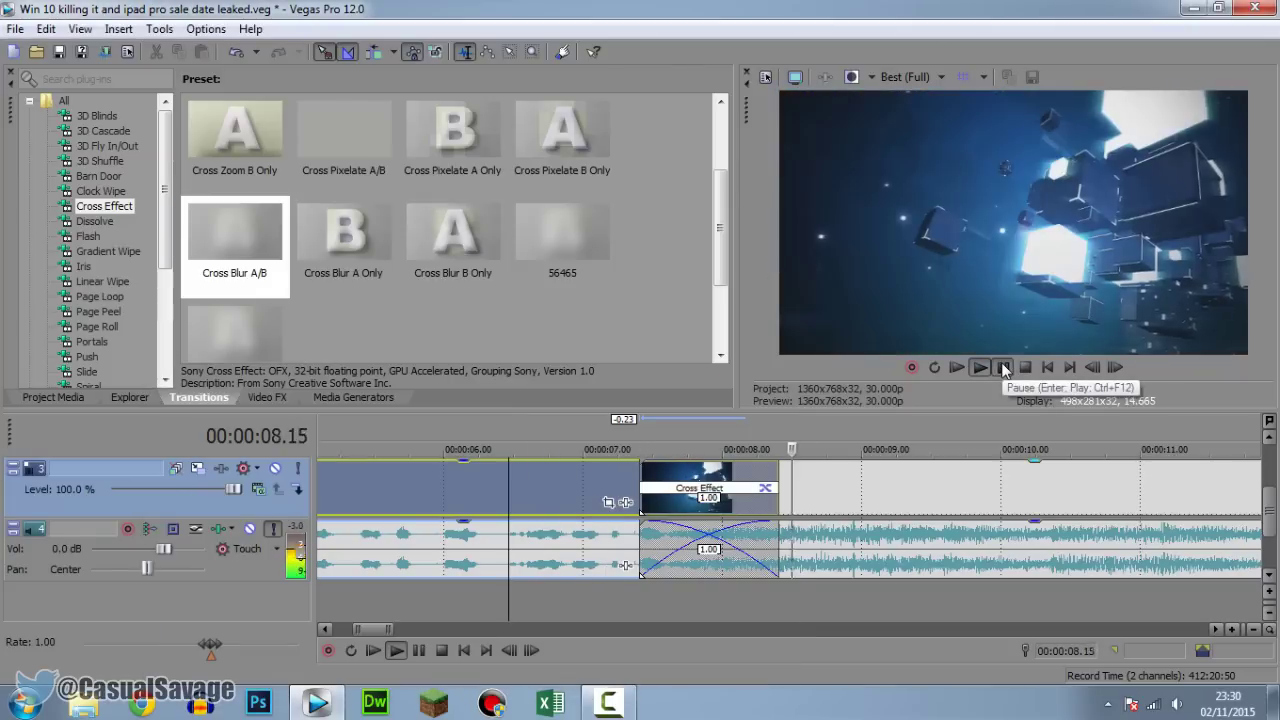
pyautogui.click(1004, 368)
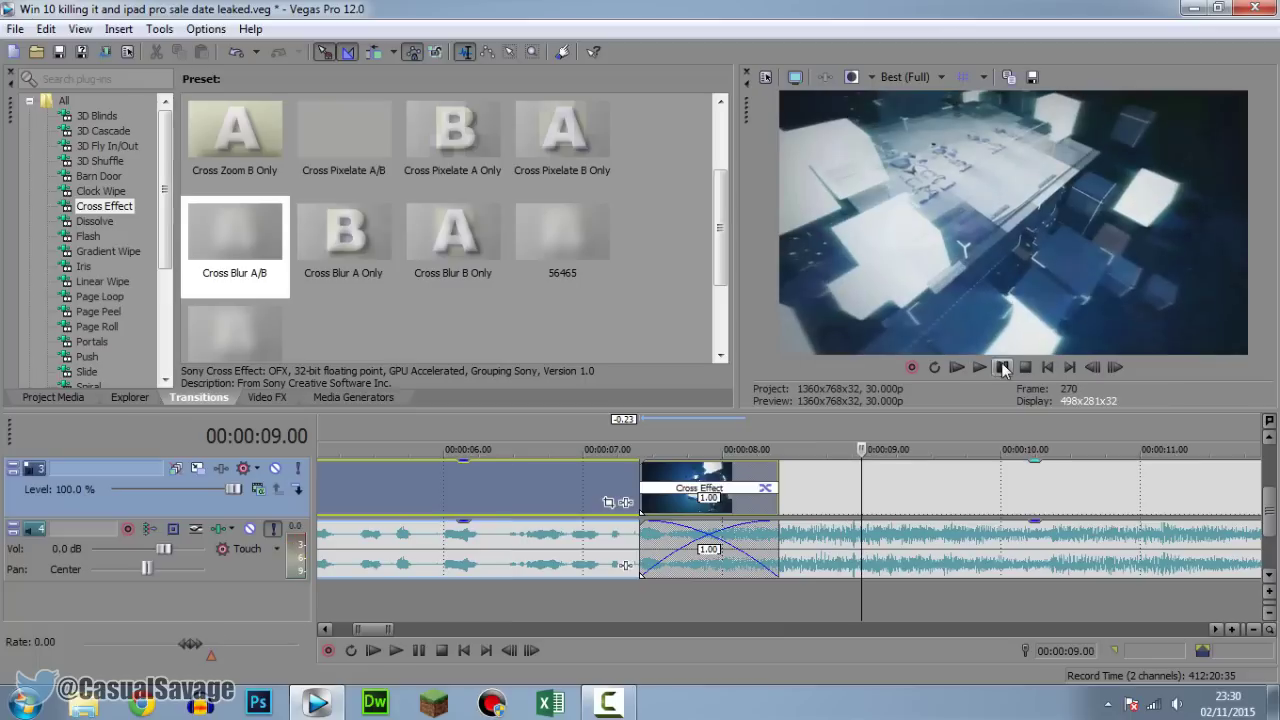
pyautogui.click(840, 502)
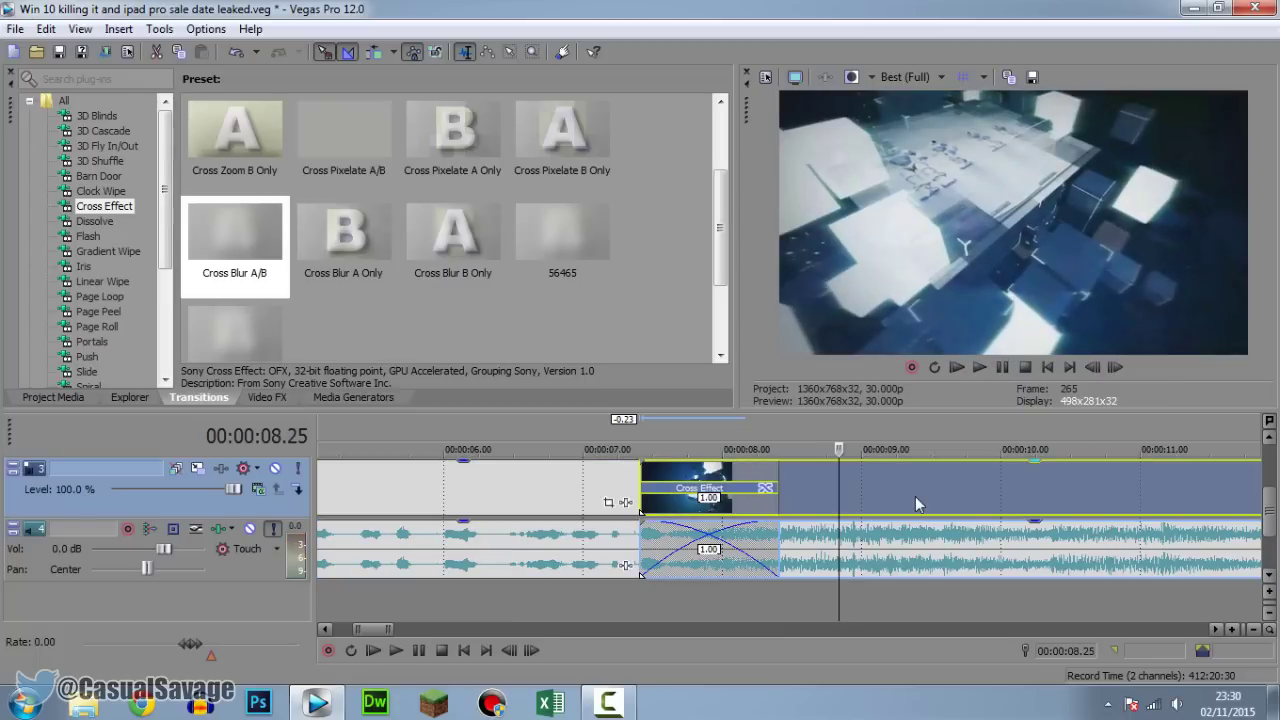